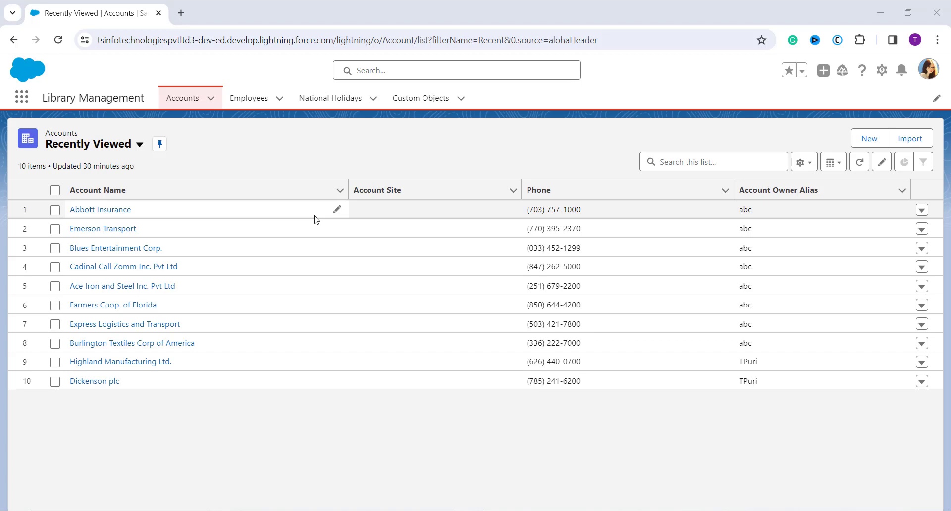
Step: Open Setup for the current app and go to the Object Manager's list of objects
click(882, 72)
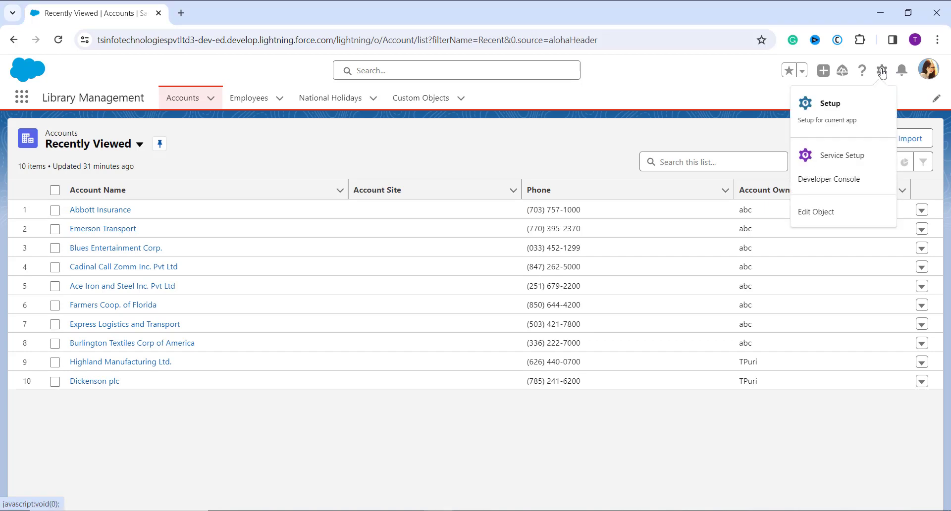
click(818, 133)
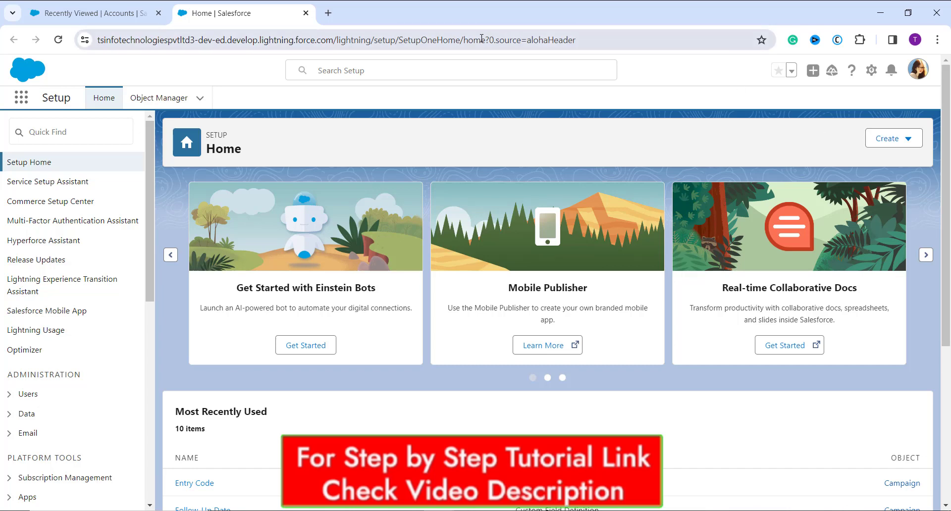
click(177, 102)
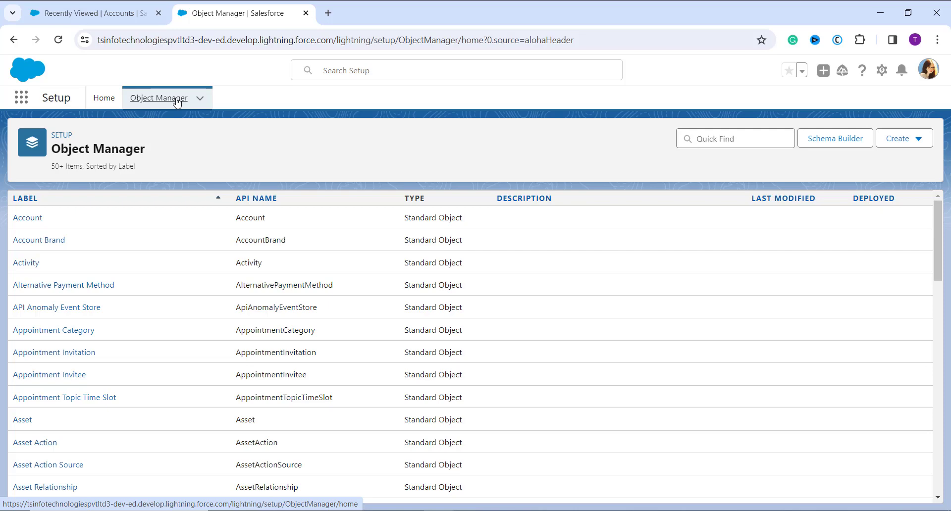
scroll(187, 335, down, 7)
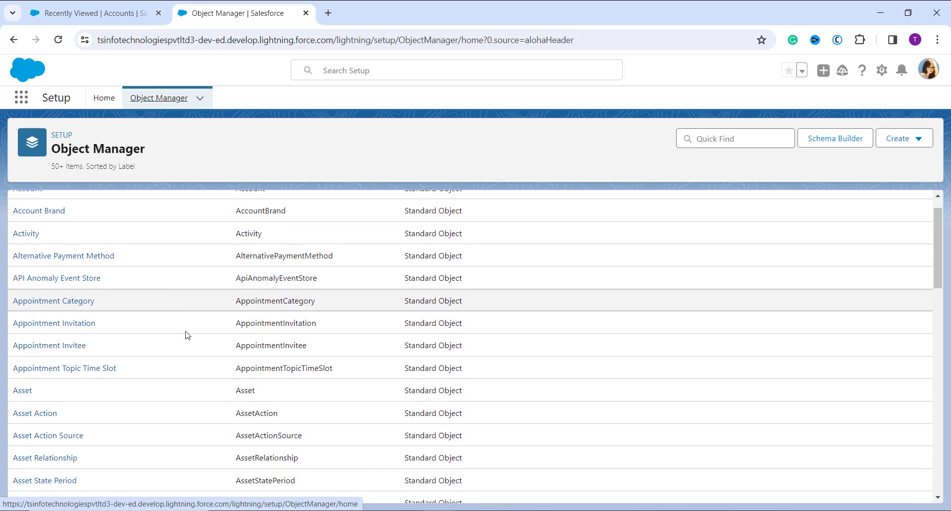
scroll(187, 334, up, 7)
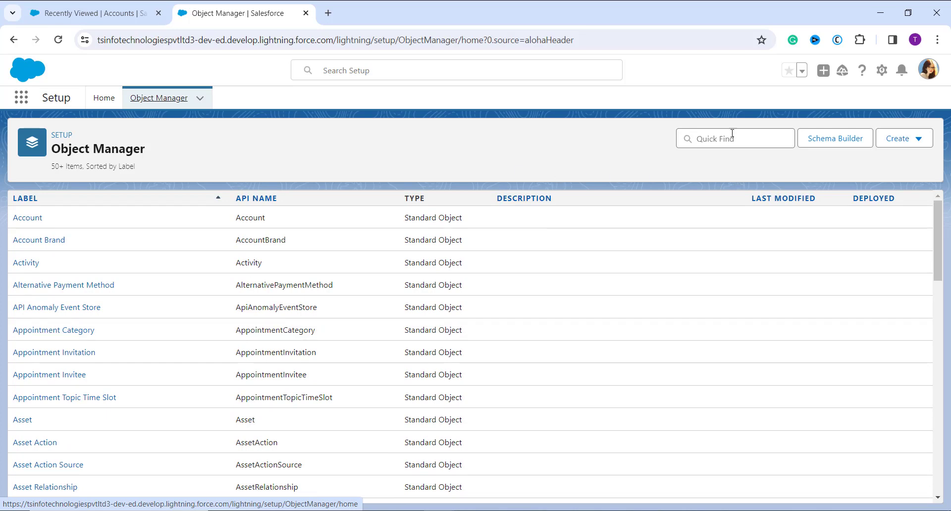
Step: Find the Lead object by searching for "lead" and open its Fields & Relationships
click(718, 141)
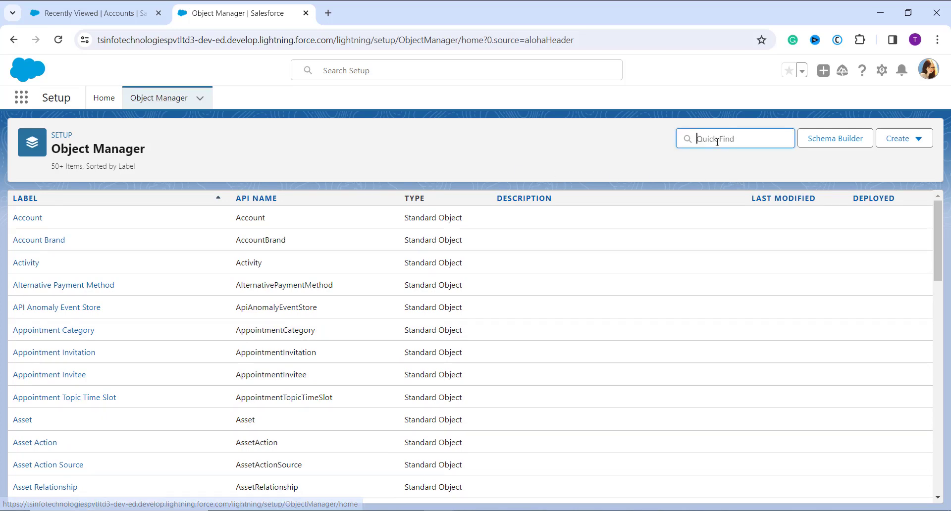
text(lead)
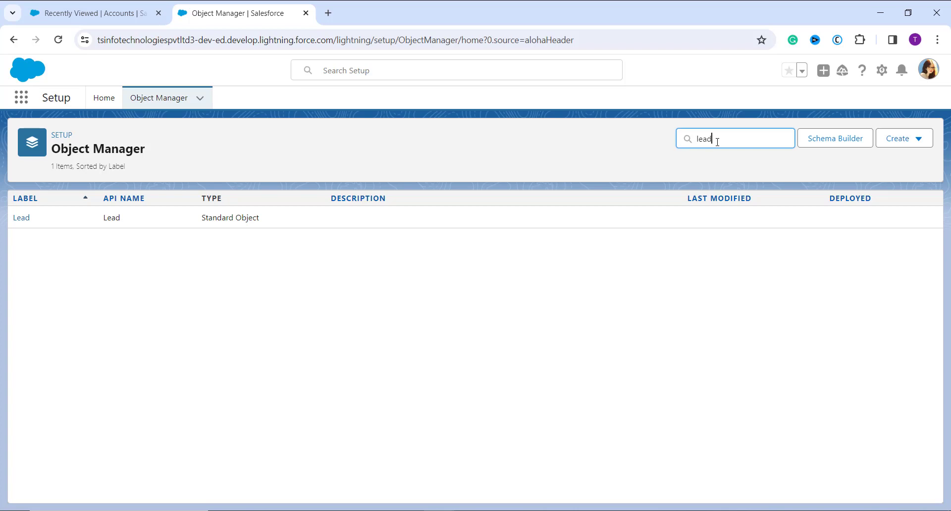
click(18, 218)
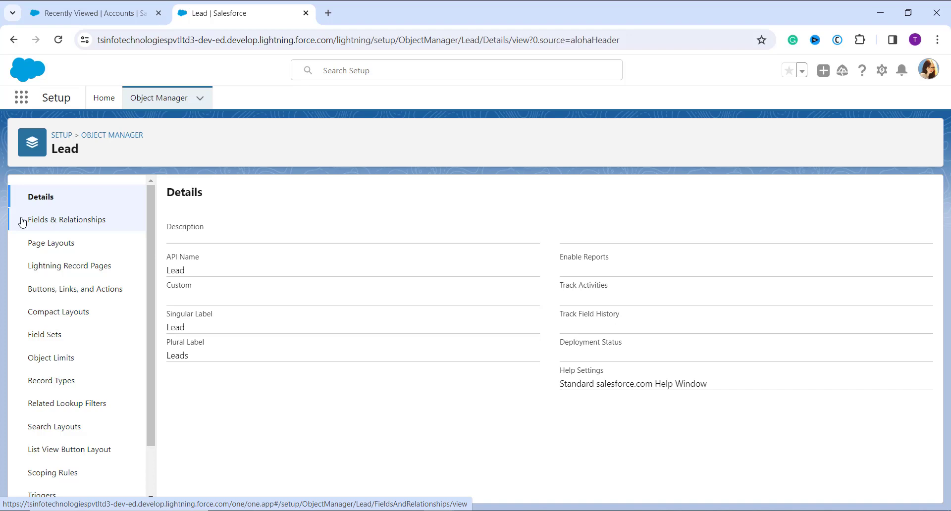
click(50, 224)
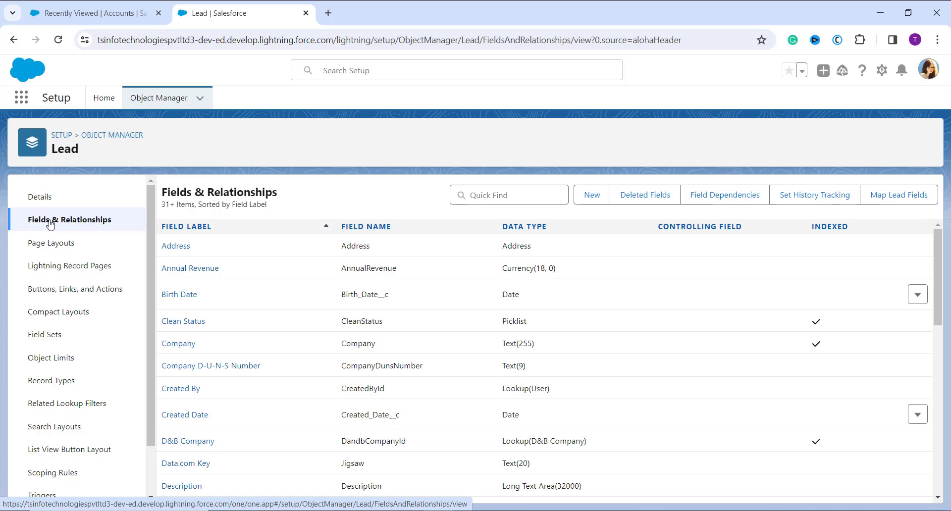
Step: Search the Lead fields for "lead source" and open the Lead Source picklist field
scroll(307, 283, down, 8)
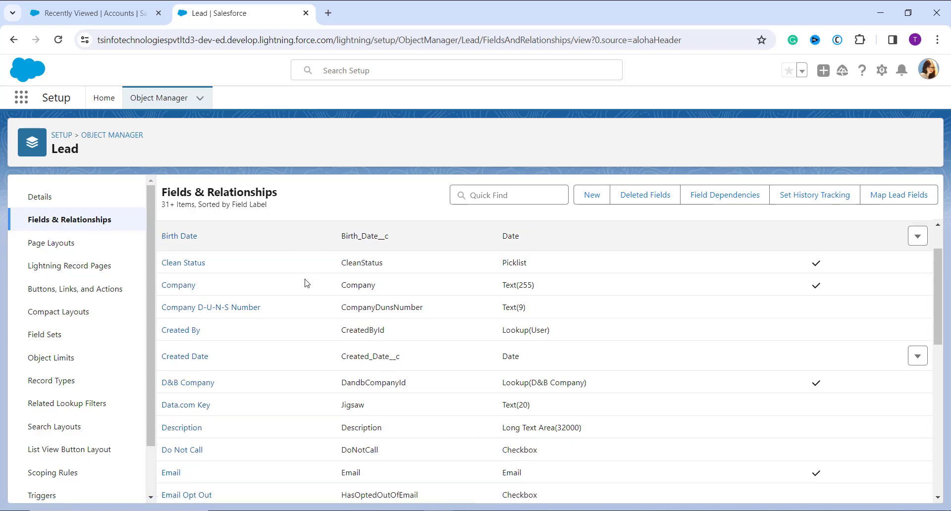
scroll(307, 283, down, 3)
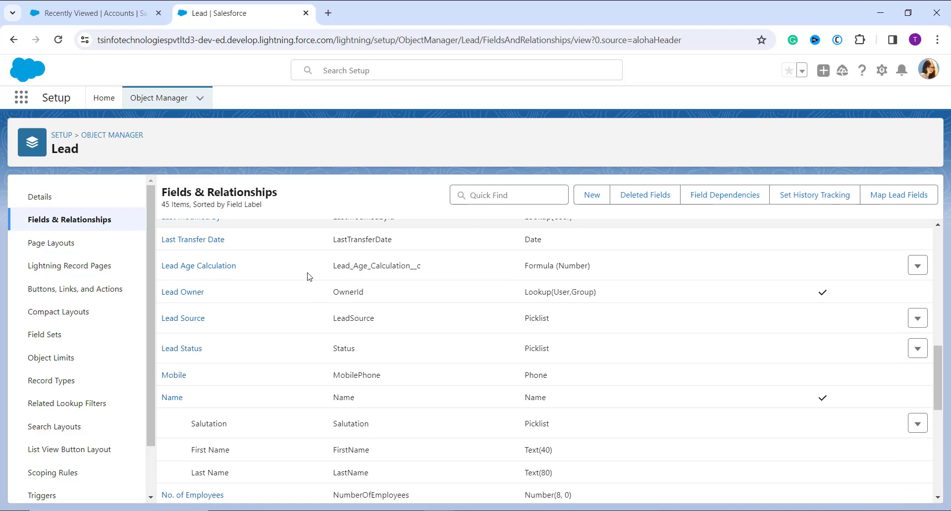
scroll(309, 276, up, 5)
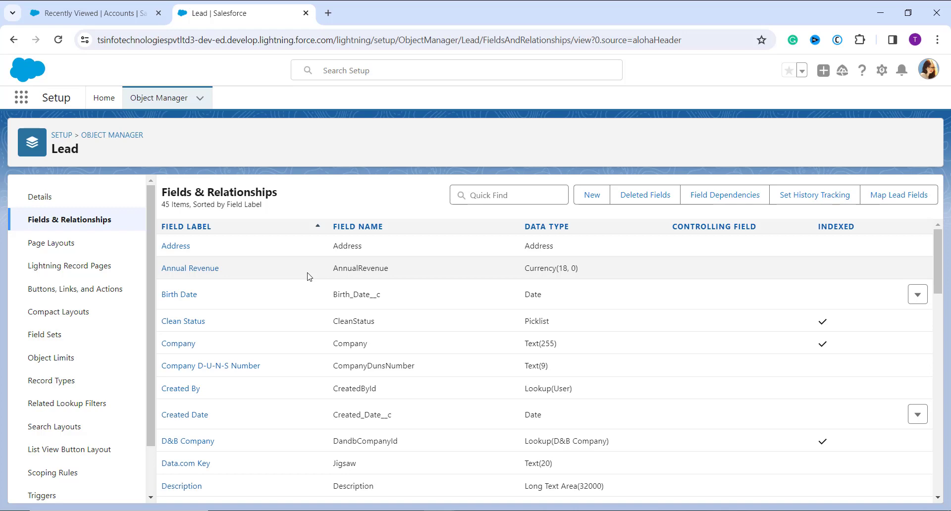
scroll(323, 384, down, 1)
scroll(322, 384, up, 1)
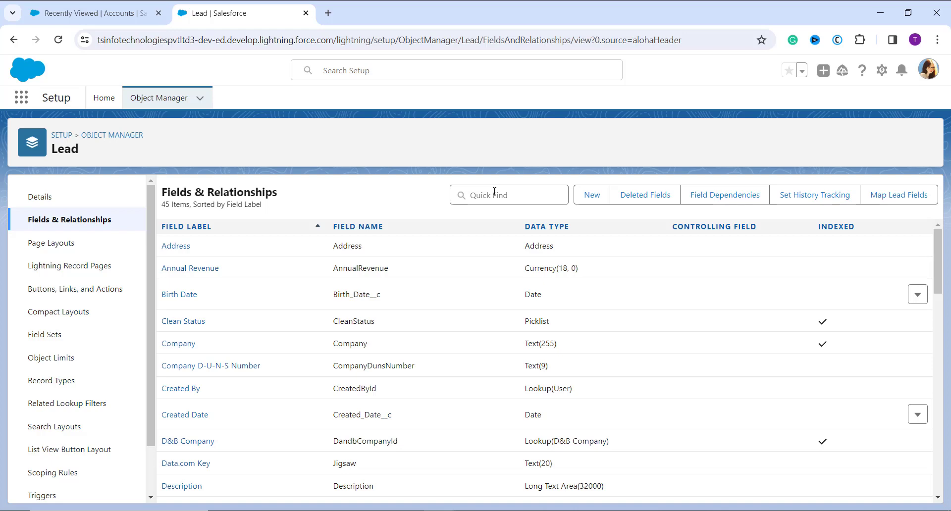
click(494, 191)
text(lead source)
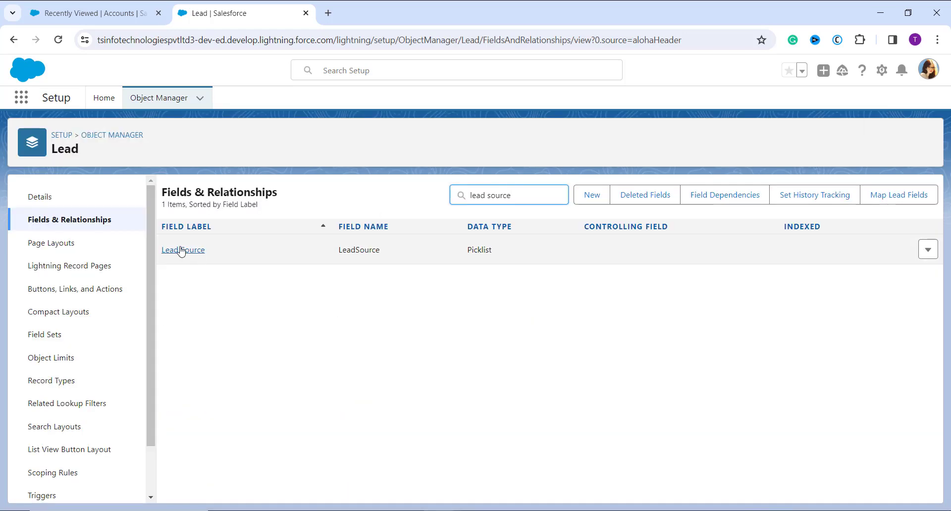
click(183, 250)
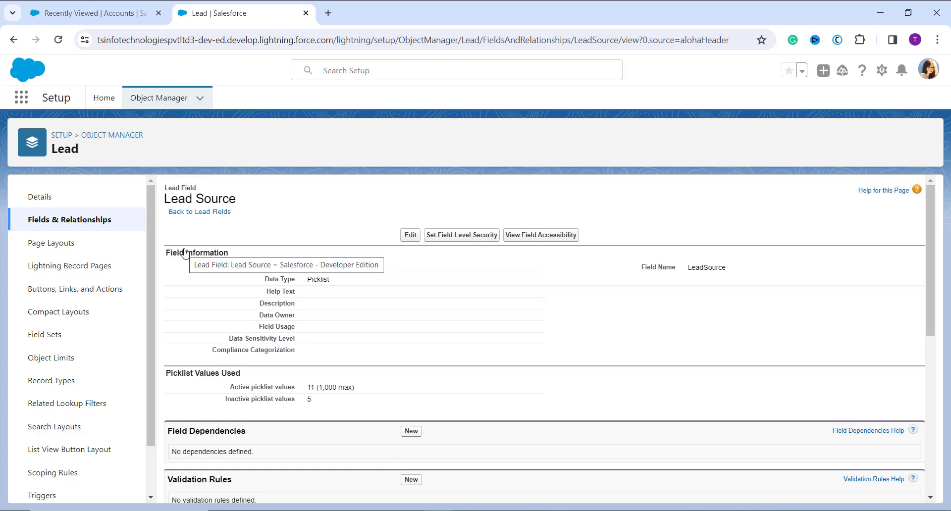
Step: Replace the Lead Source picklist value Phone Inquiry with Social Media and return to the field's detail page
scroll(410, 292, down, 7)
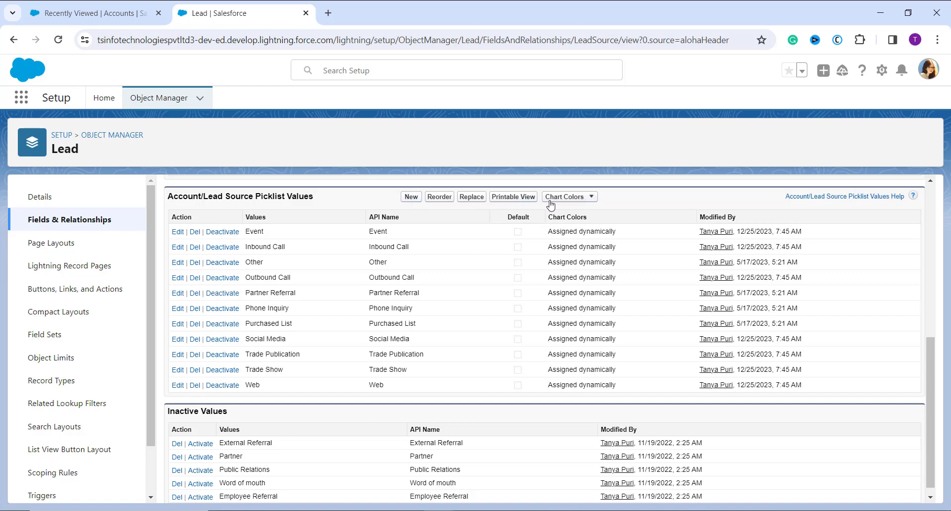
click(471, 197)
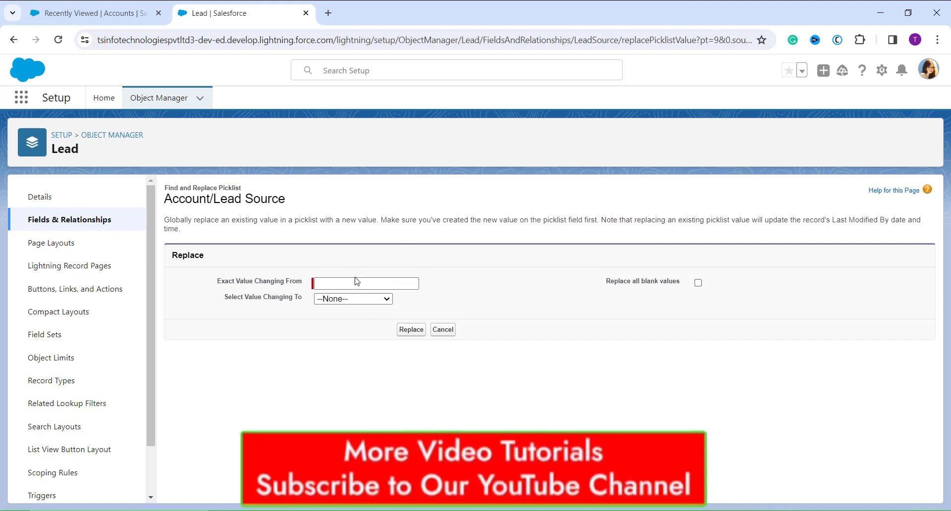
text(Ph)
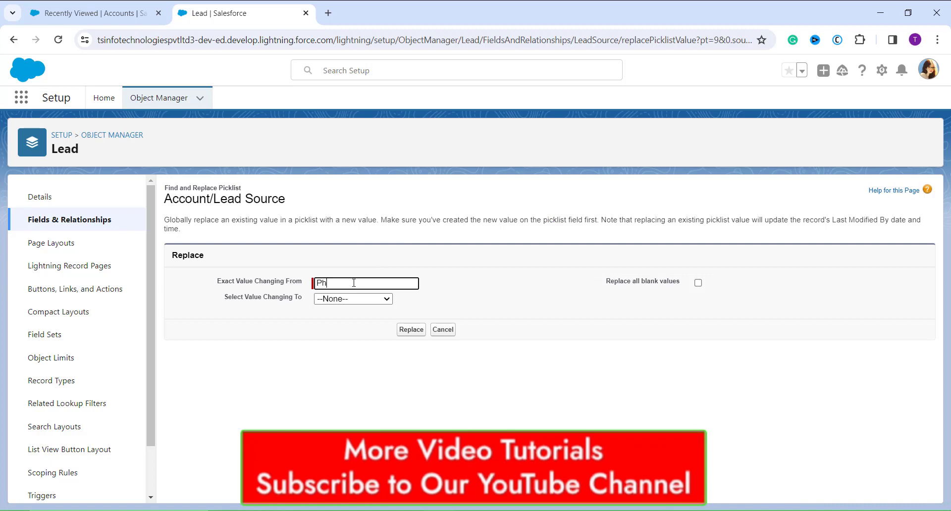
text(one Inquiry)
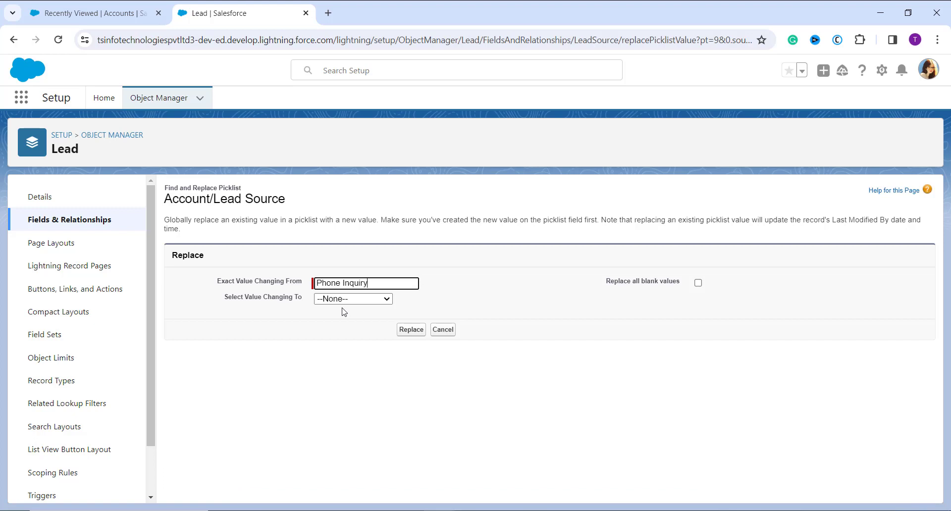
click(347, 301)
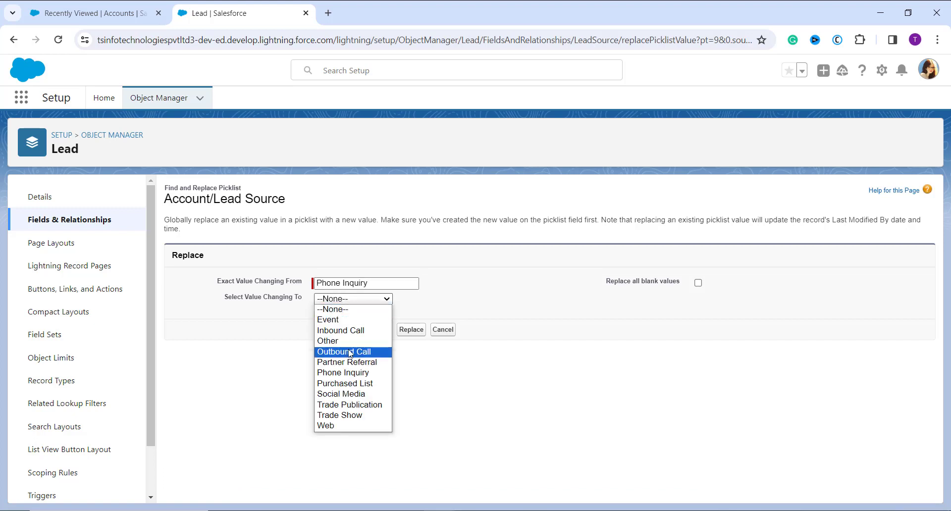
click(347, 398)
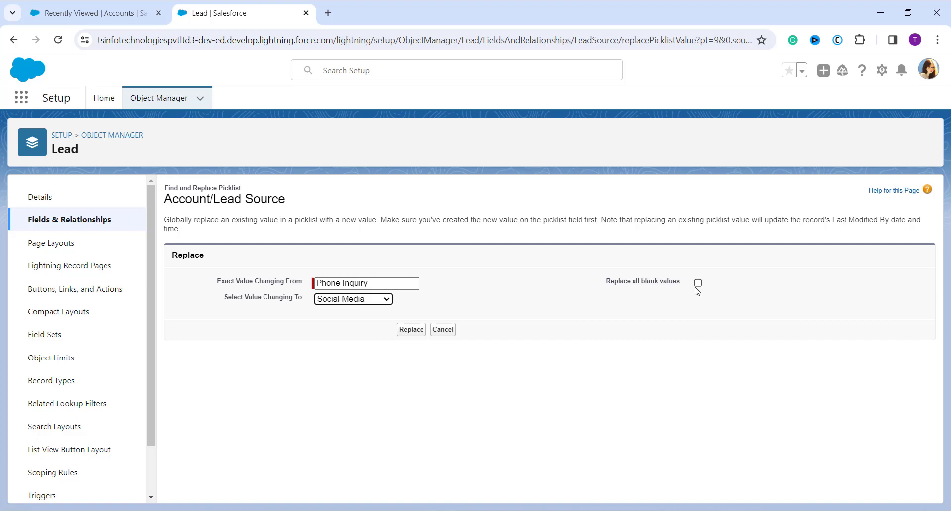
click(420, 334)
click(420, 334)
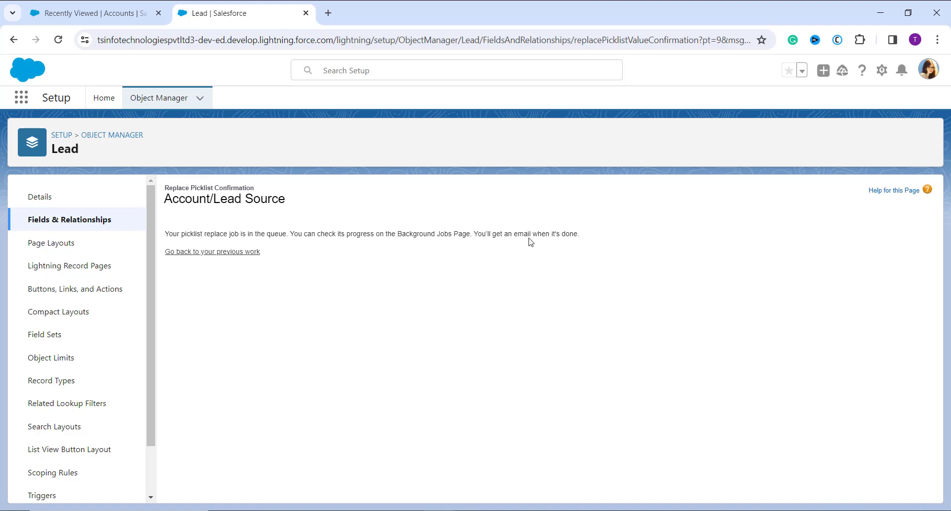
click(208, 252)
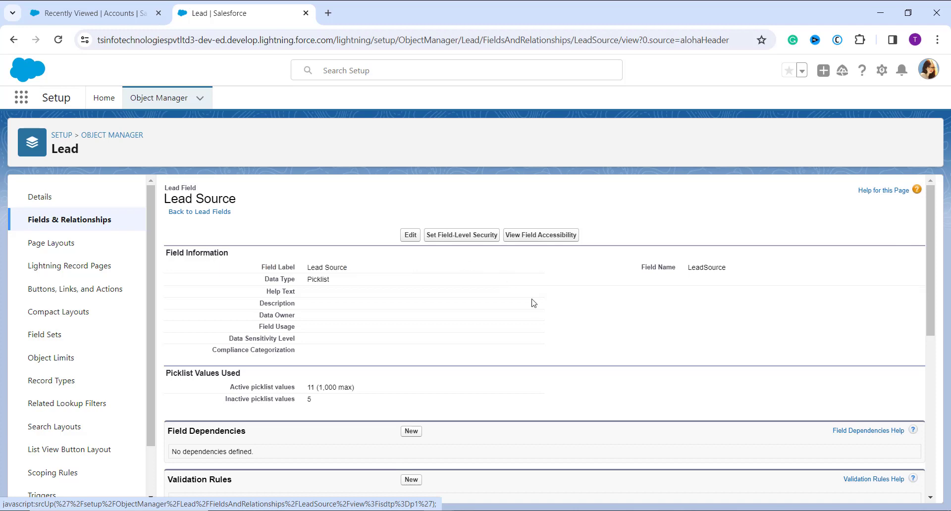
Step: Switch from Lightning Experience to Salesforce Classic and open its Setup page
click(933, 74)
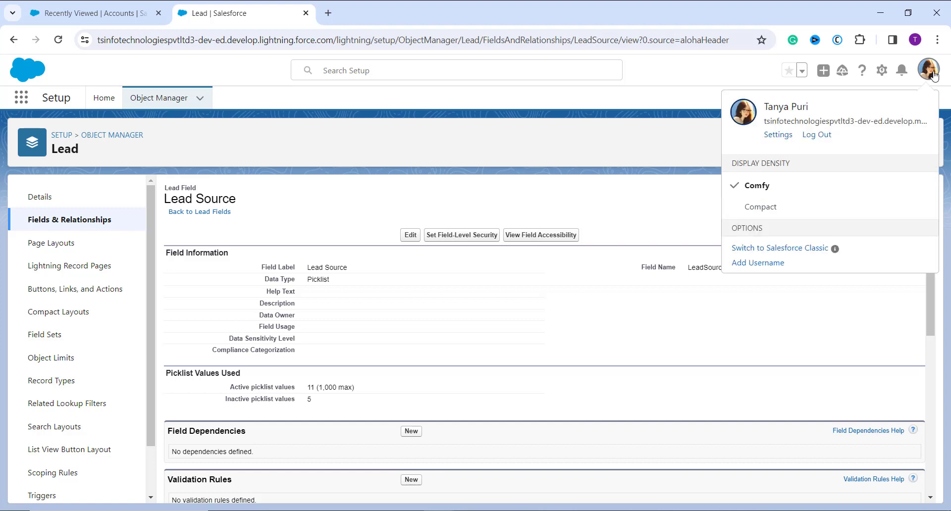
click(803, 249)
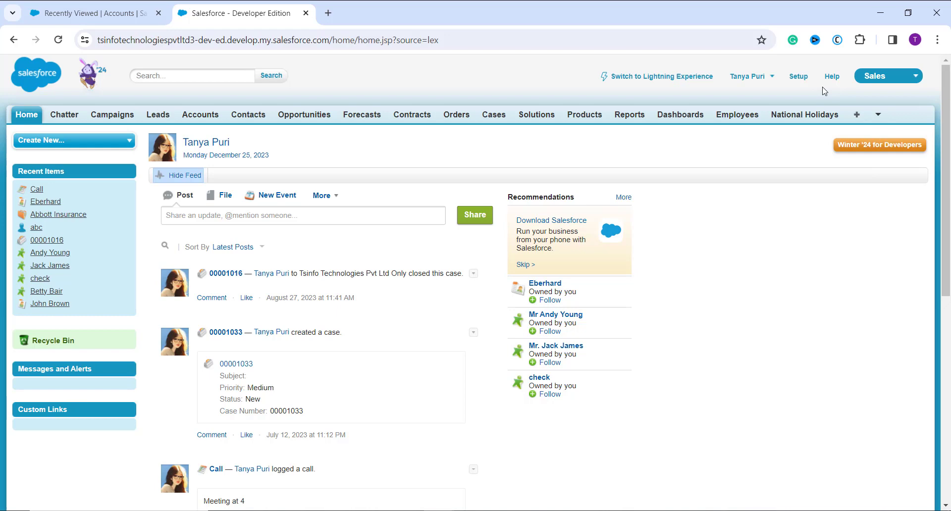
click(797, 76)
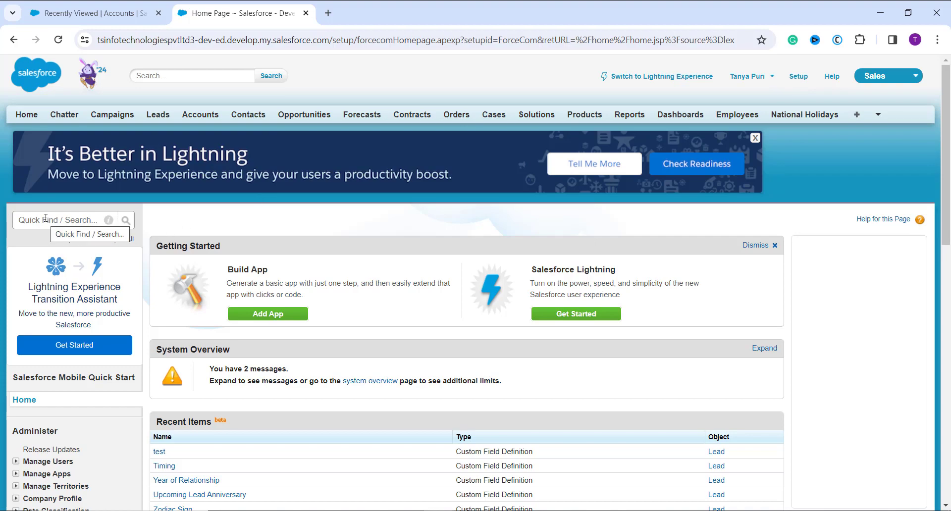
Step: Open the Products field list from the Customize section of the setup tree and go to the Product custom fields
scroll(54, 218, down, 6)
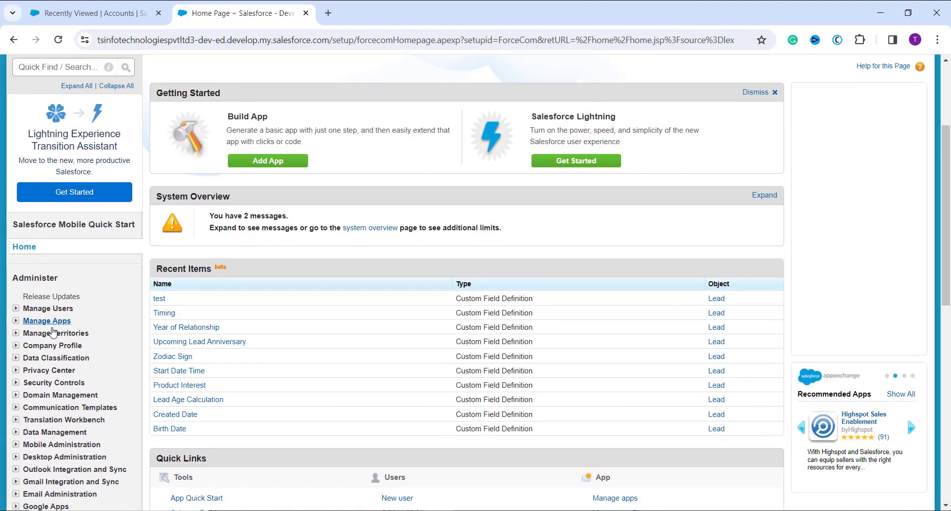
scroll(58, 306, down, 6)
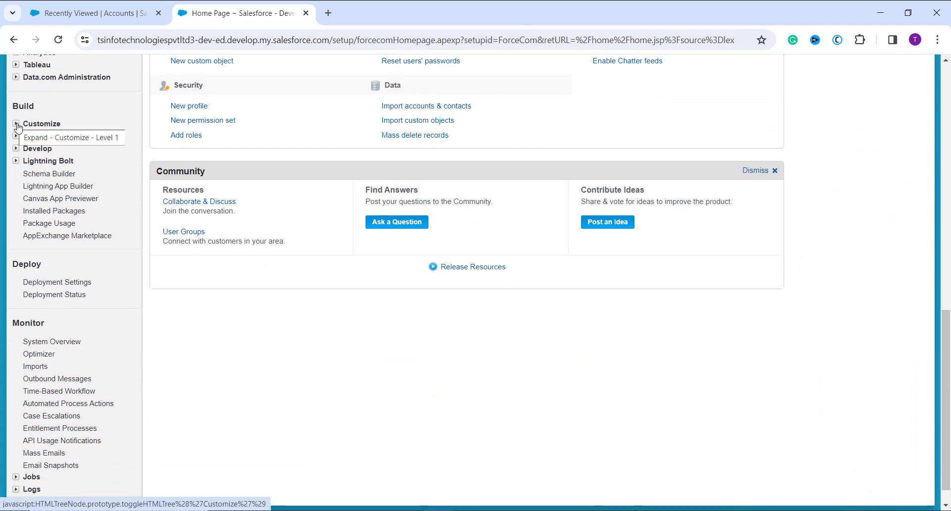
click(16, 124)
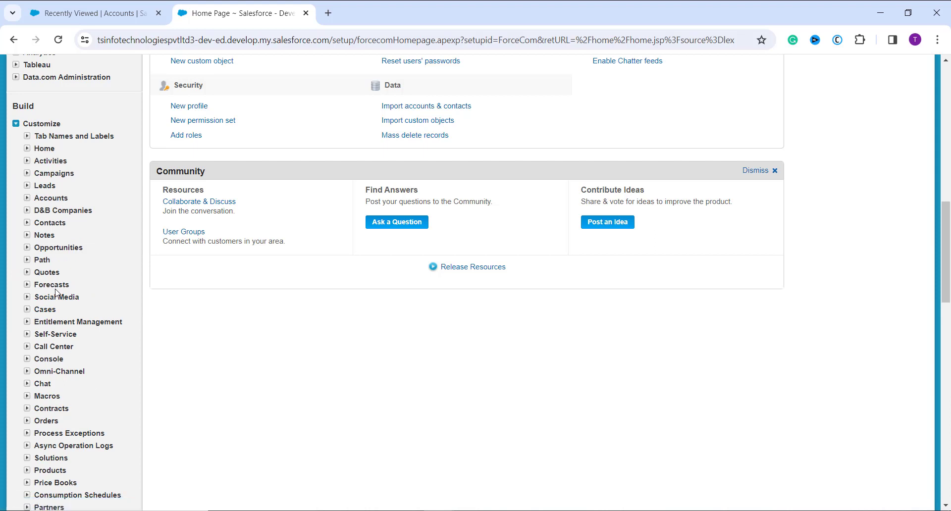
scroll(70, 333, down, 1)
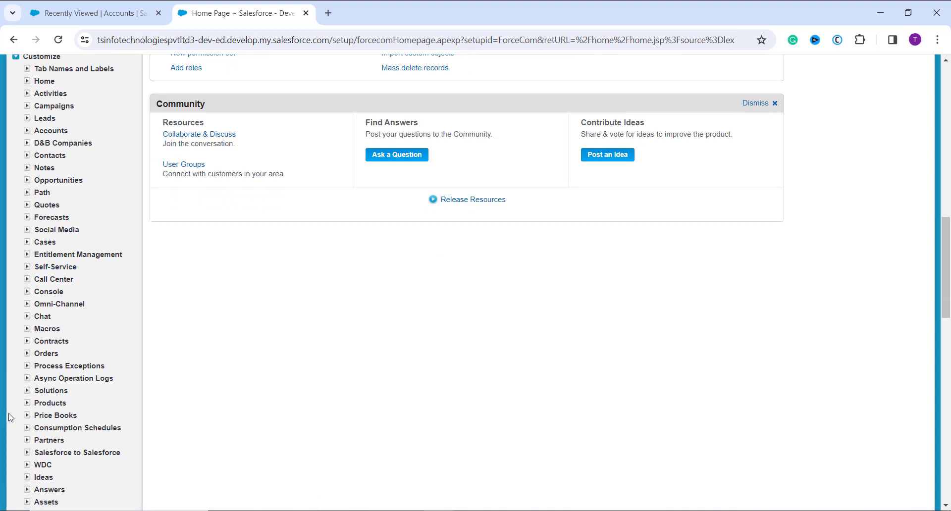
scroll(66, 425, down, 1)
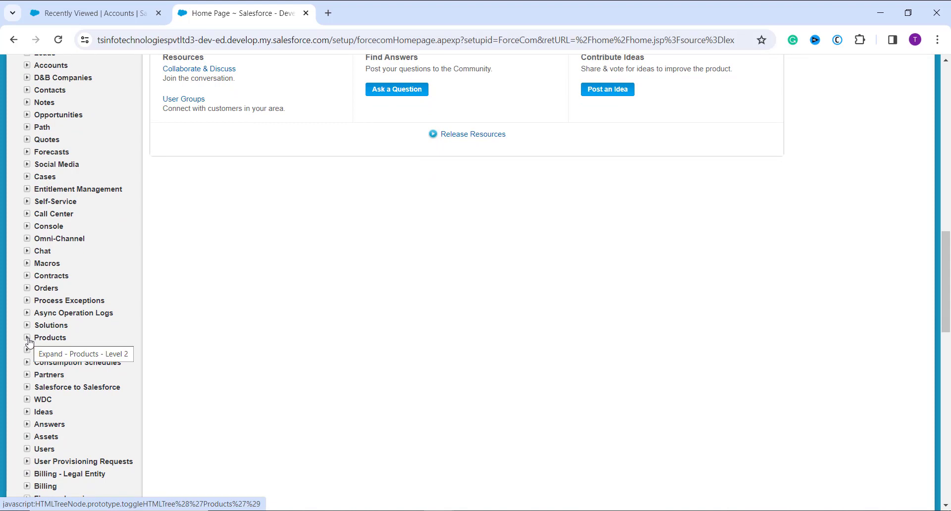
click(27, 338)
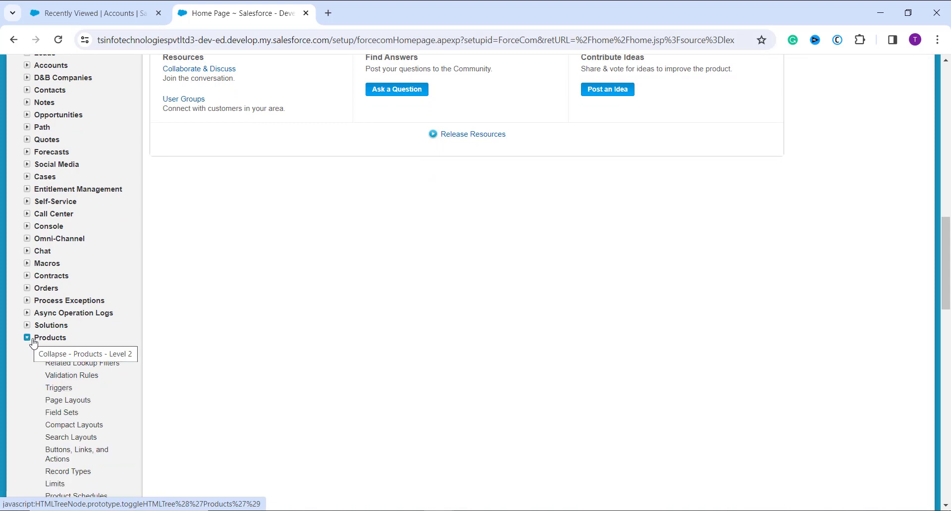
scroll(139, 345, down, 1)
scroll(137, 343, down, 2)
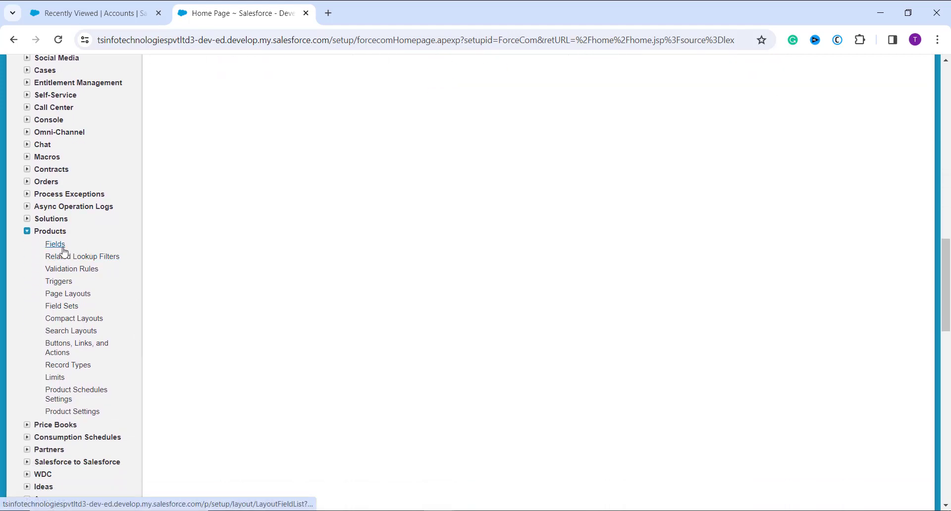
click(63, 252)
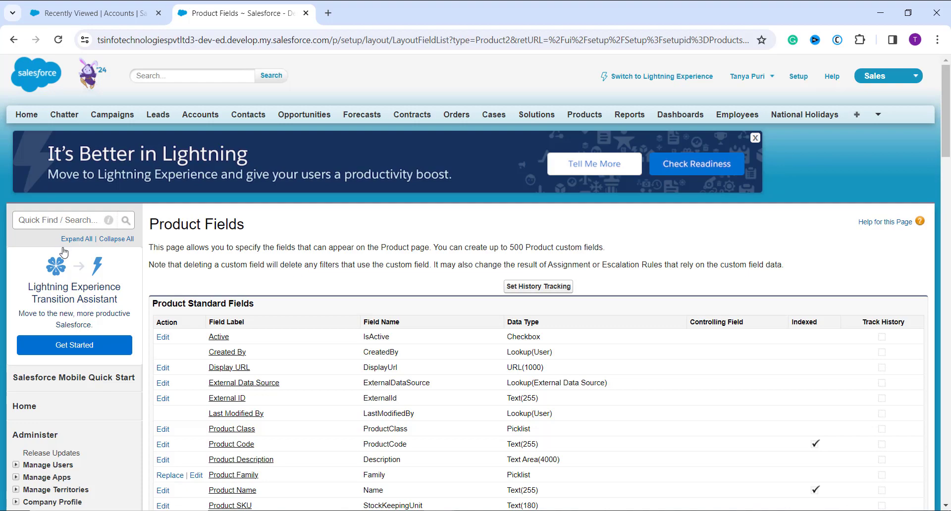
scroll(272, 307, down, 6)
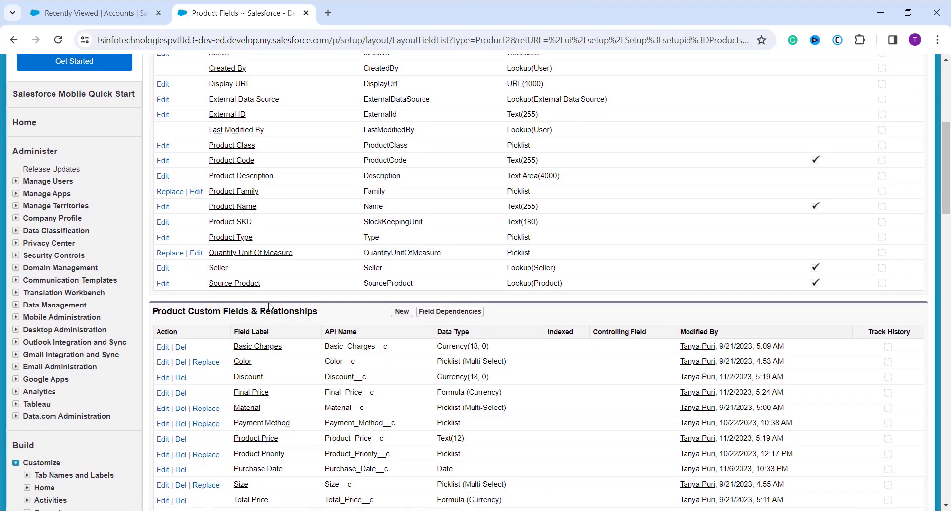
Step: Review the Product standard and custom fields and open the Payment Method custom picklist field
scroll(278, 252, up, 3)
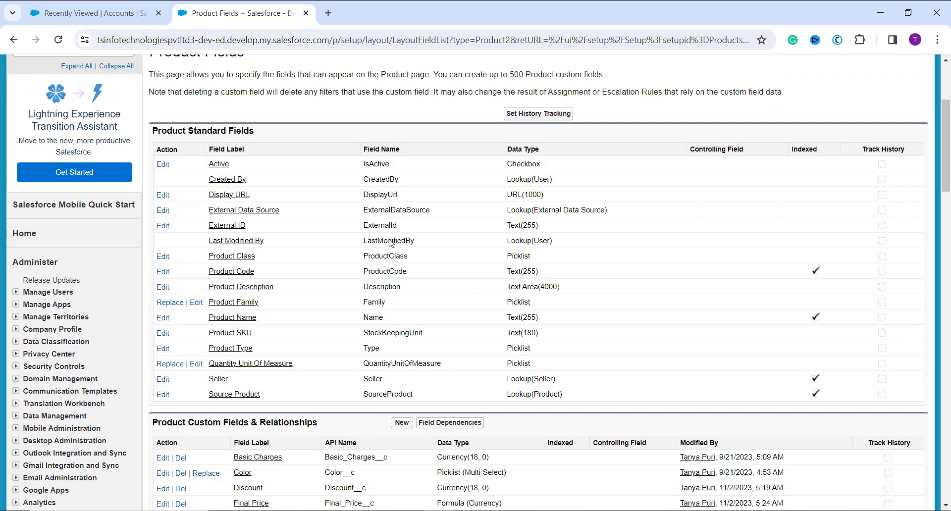
scroll(391, 243, down, 3)
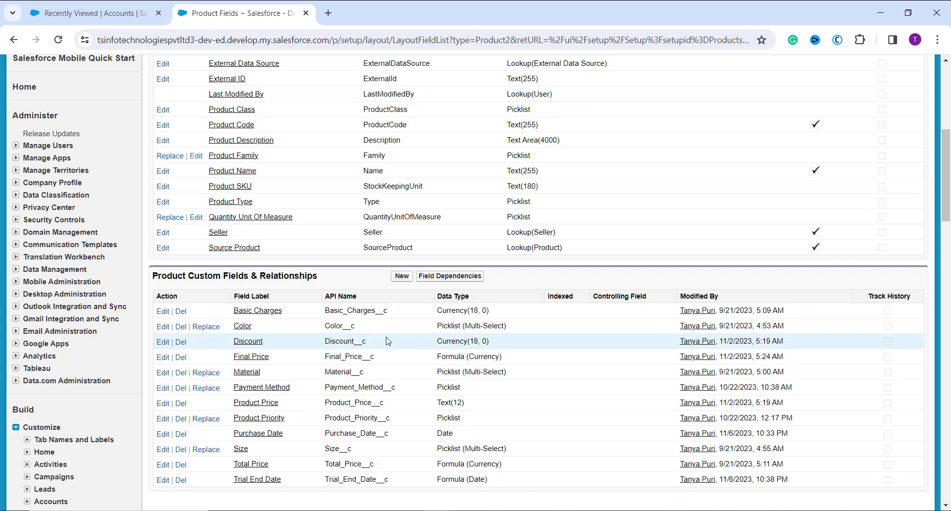
scroll(386, 341, up, 1)
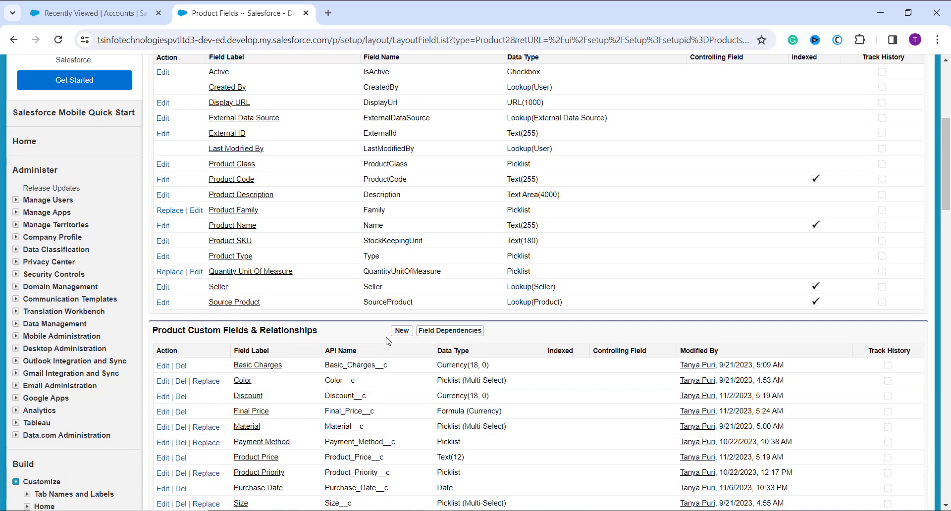
scroll(386, 340, up, 3)
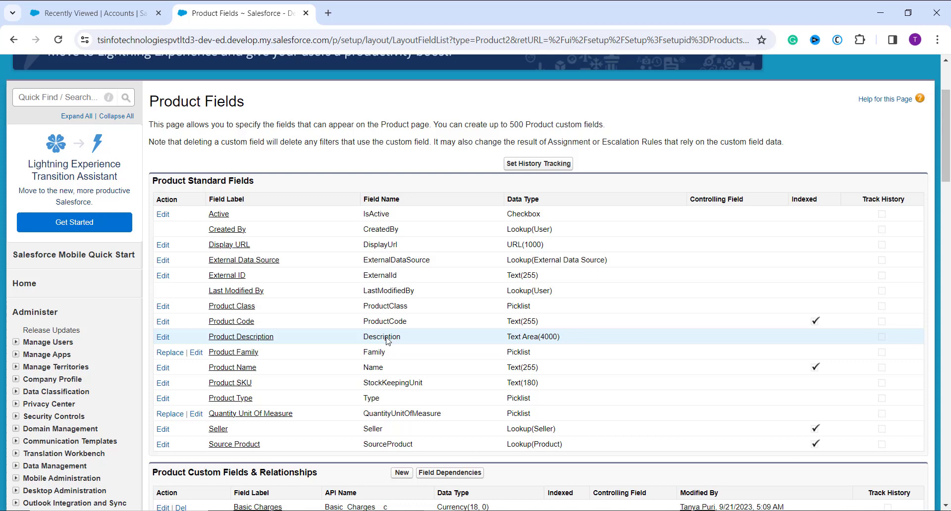
scroll(405, 367, down, 4)
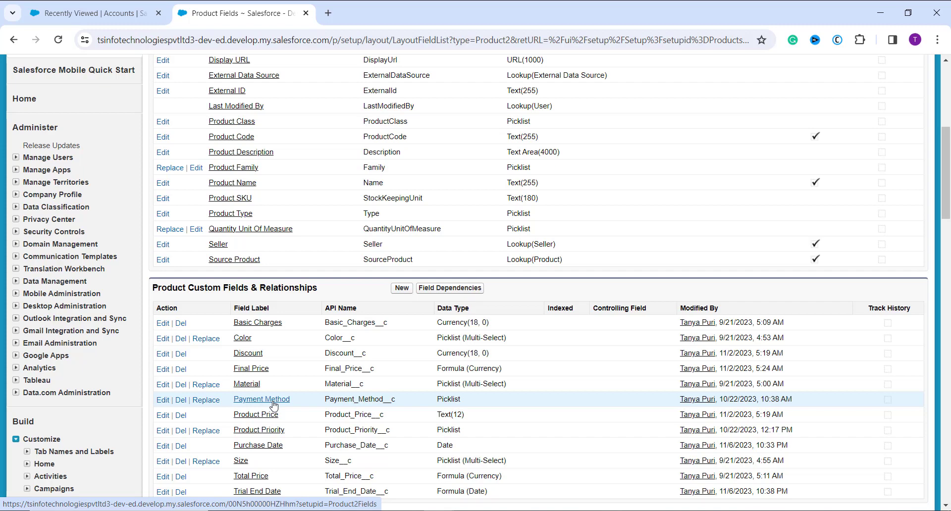
scroll(274, 405, down, 2)
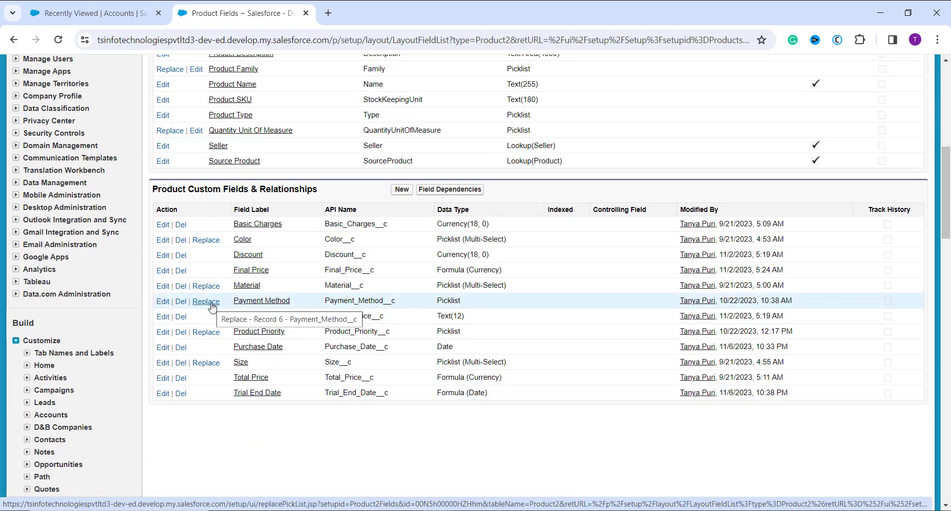
click(260, 307)
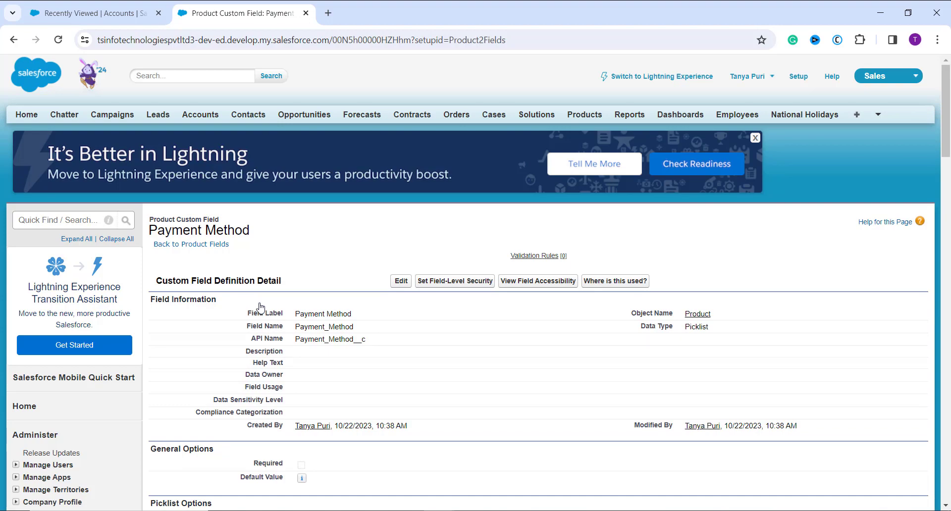
Step: Replace the Payment Method picklist value Credit Card with Cheque using the Values section's replace function
scroll(449, 386, down, 5)
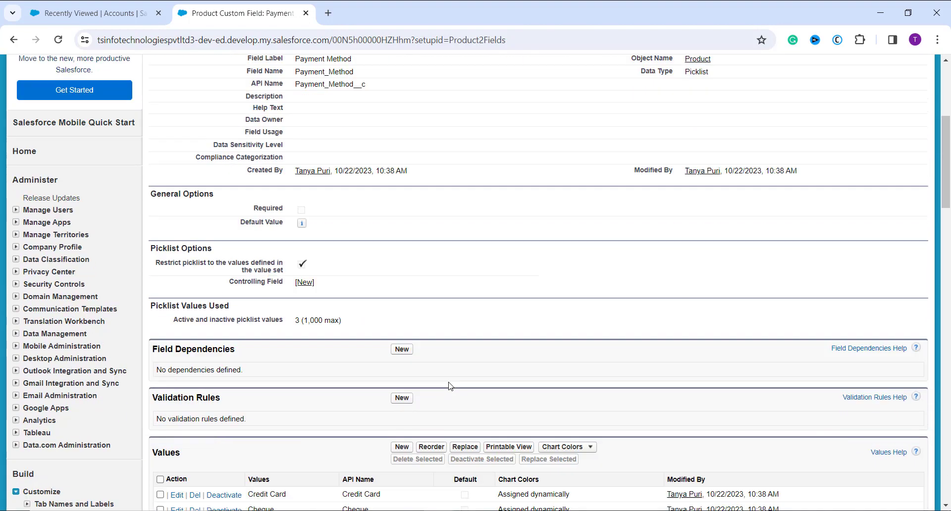
scroll(449, 385, down, 5)
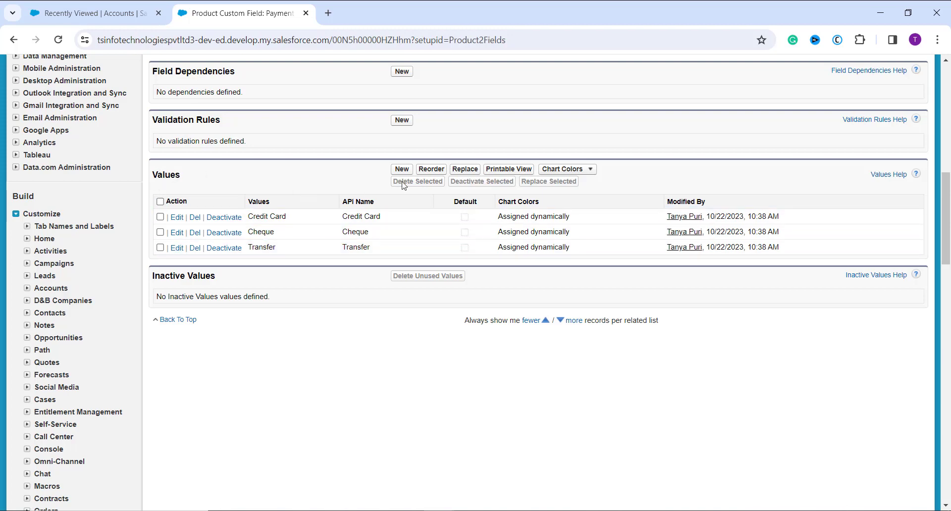
click(477, 170)
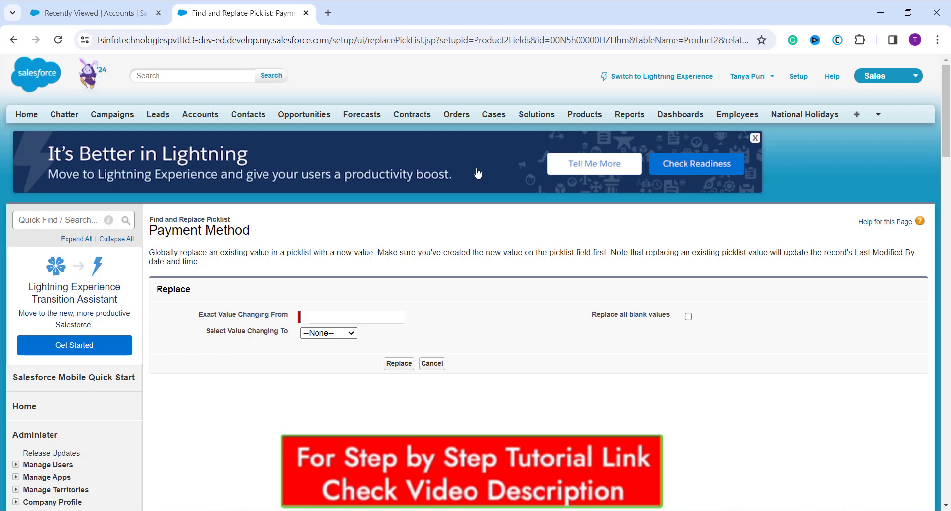
click(319, 312)
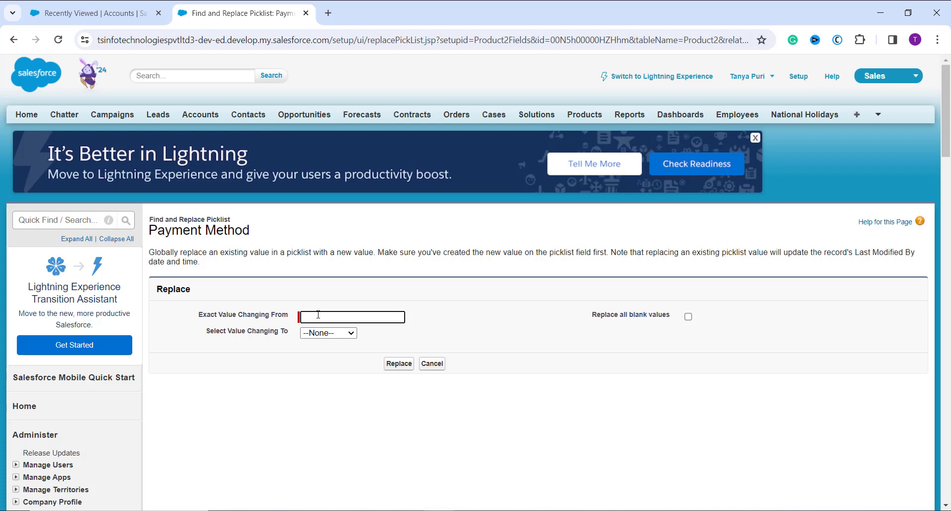
text(Credit Card)
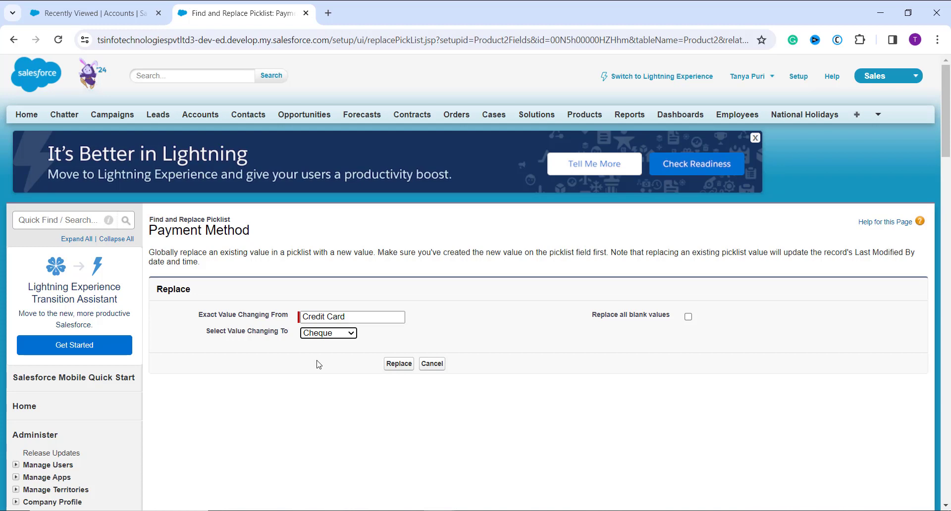
click(355, 371)
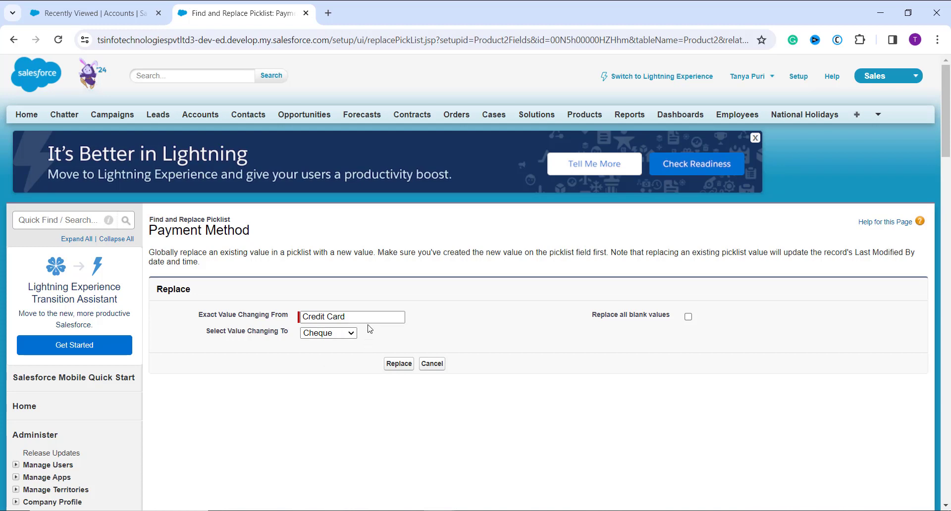
click(405, 369)
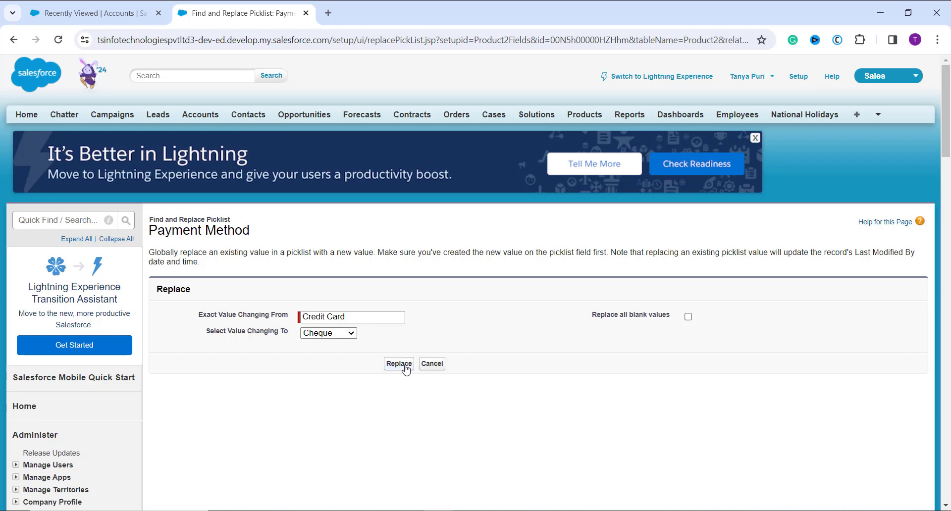